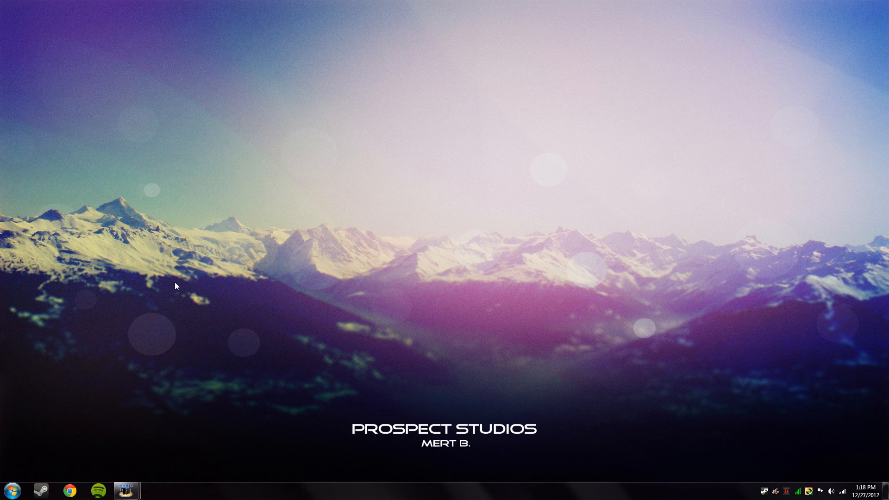
- Open Chrome, search for "team speak 3 download" and open the official TeamSpeak Downloads page
{"action": "left_click", "coordinate": [71, 490]}
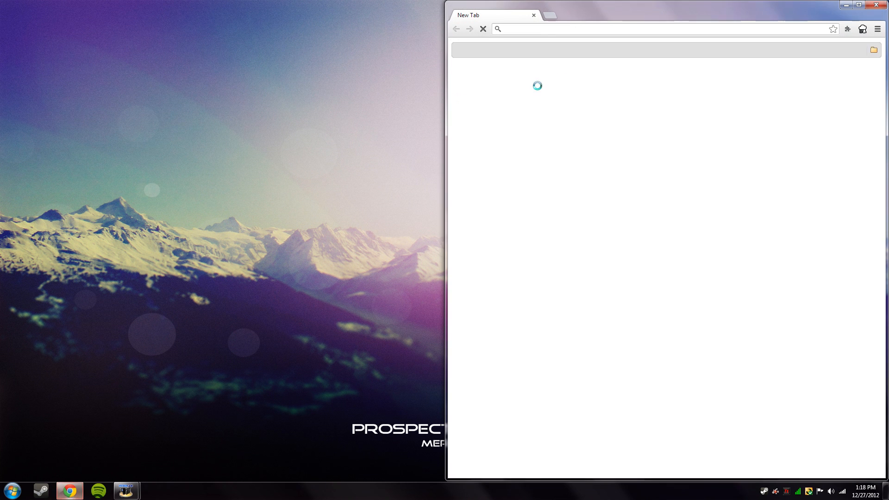
{"action": "type", "text": "team speak 3 download"}
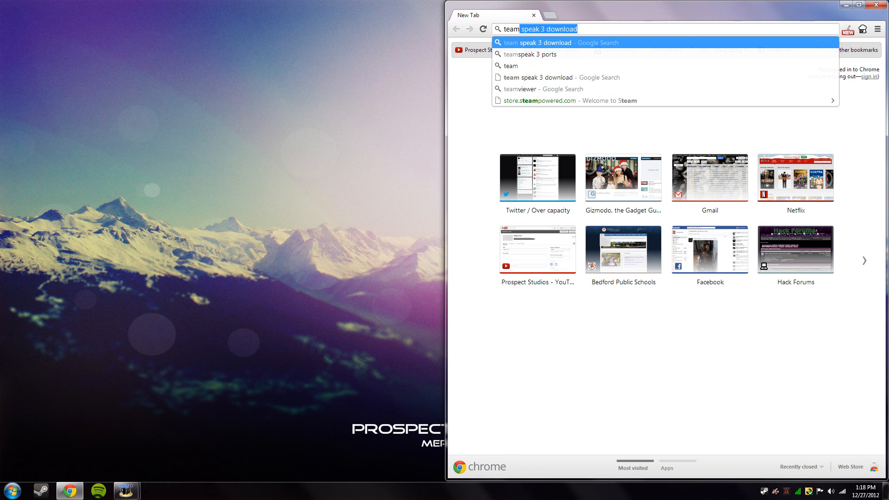
{"action": "key", "text": "Return"}
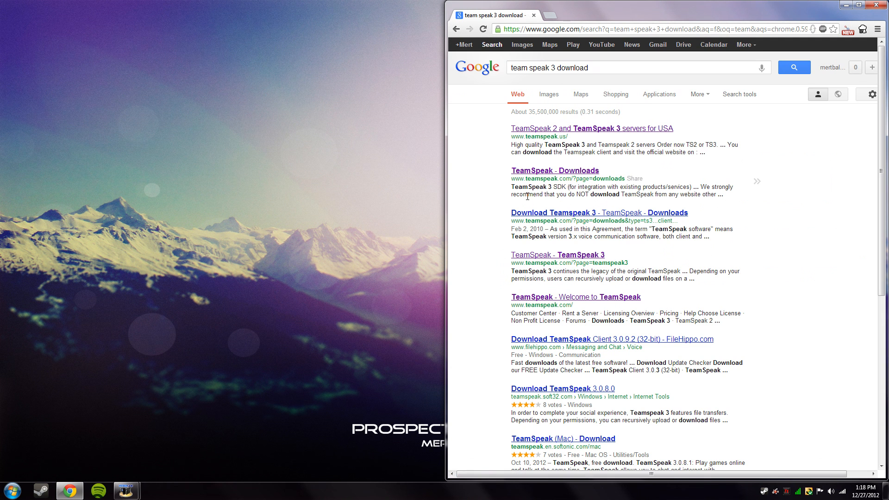
{"action": "left_click", "coordinate": [523, 172]}
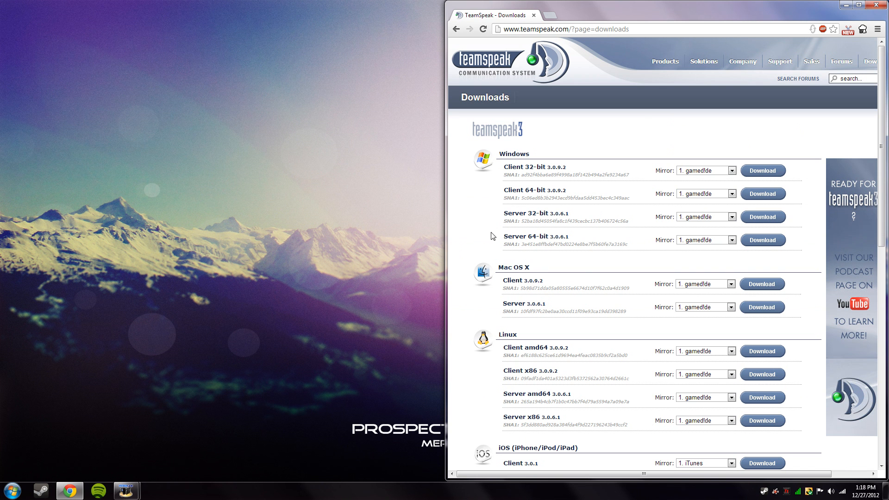
- Download the Windows Server 64-bit 3.0.6.1 package, accepting the license agreement, and close the browser
{"action": "left_click", "coordinate": [773, 241]}
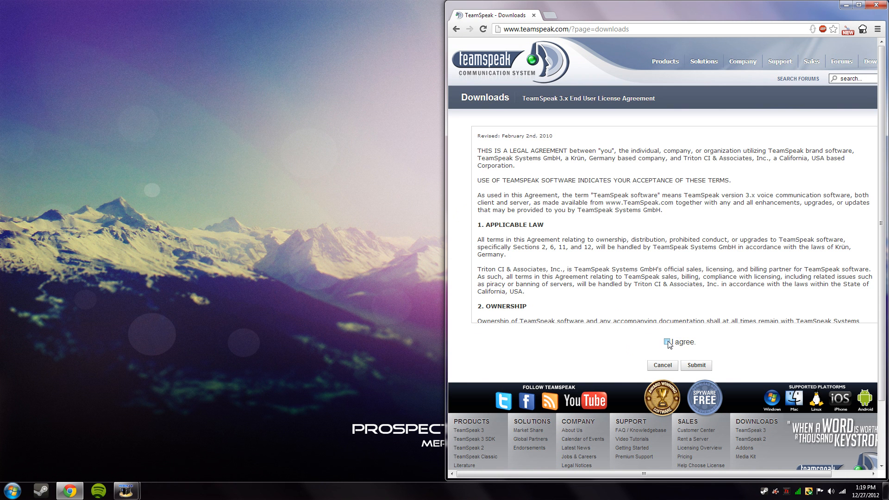
{"action": "left_click", "coordinate": [704, 366]}
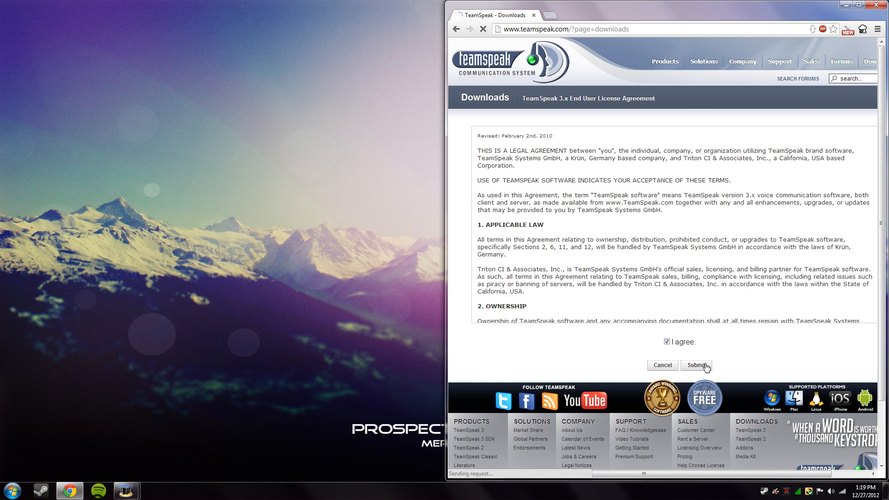
{"action": "left_click", "coordinate": [659, 257]}
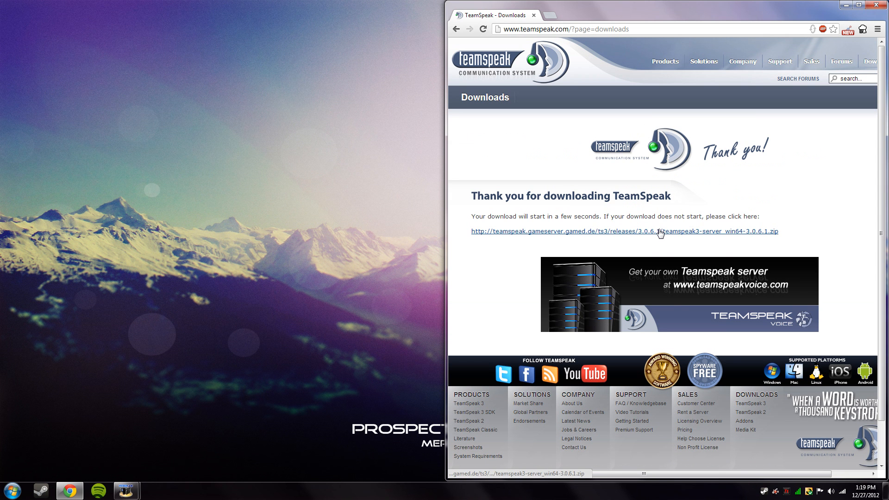
{"action": "left_click", "coordinate": [876, 6]}
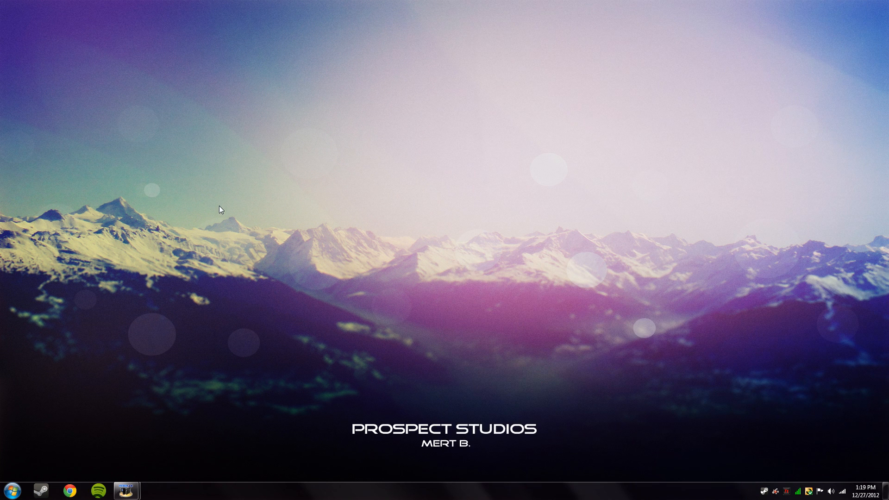
- Show the desktop icons and extract the teamspeak3-server_win64 folder from the downloaded archive onto the desktop
{"action": "double_click", "coordinate": [218, 206]}
{"action": "double_click", "coordinate": [218, 206]}
{"action": "double_click", "coordinate": [219, 206]}
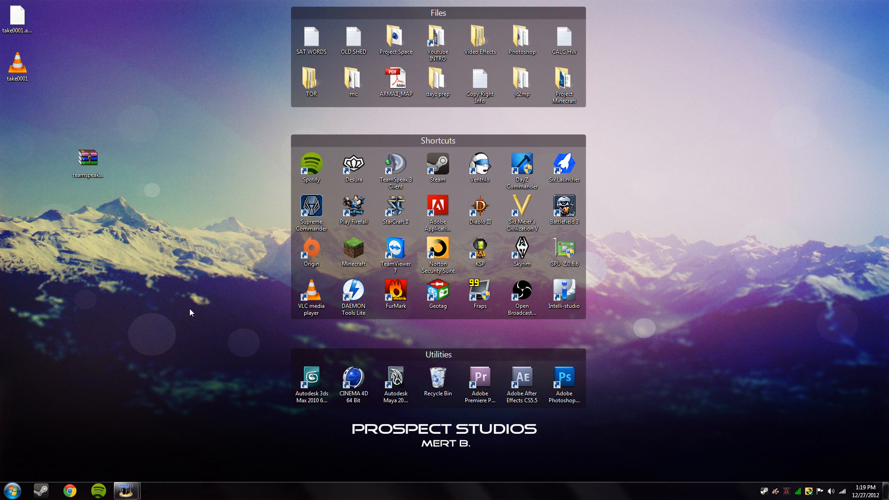
{"action": "double_click", "coordinate": [88, 158]}
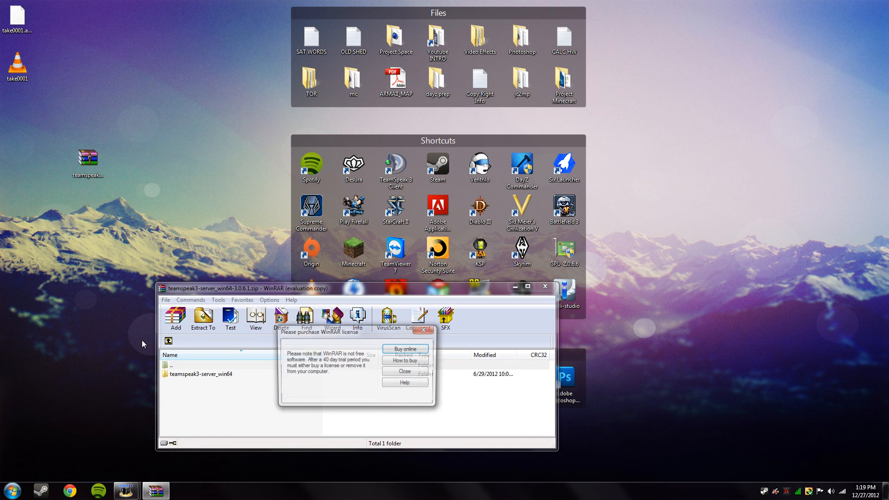
{"action": "left_click", "coordinate": [388, 371]}
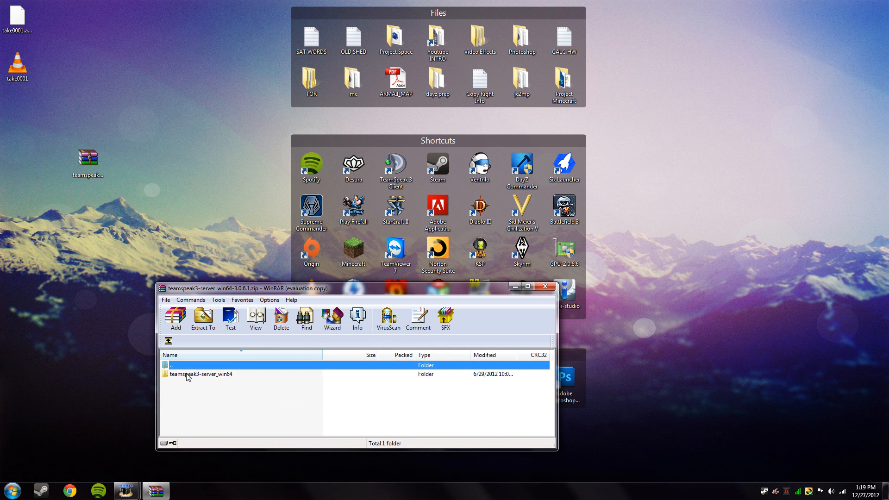
{"action": "left_click_drag", "start_coordinate": [190, 373], "coordinate": [106, 318]}
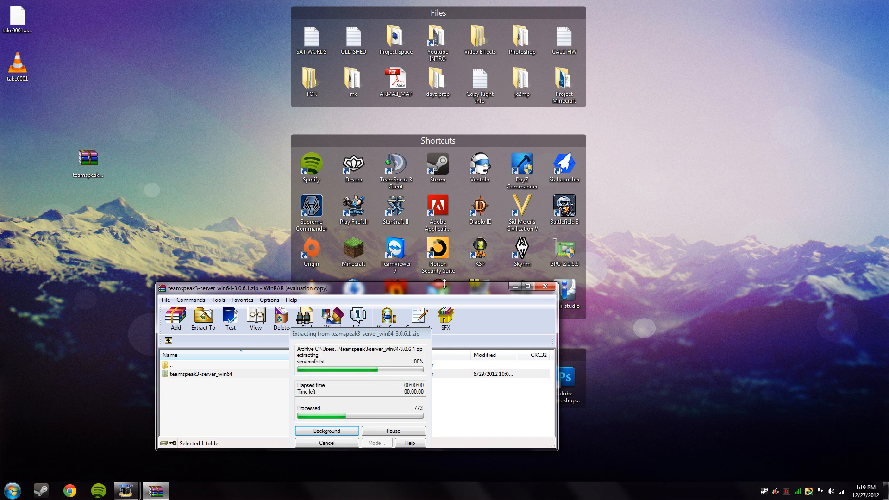
{"action": "left_click", "coordinate": [214, 213]}
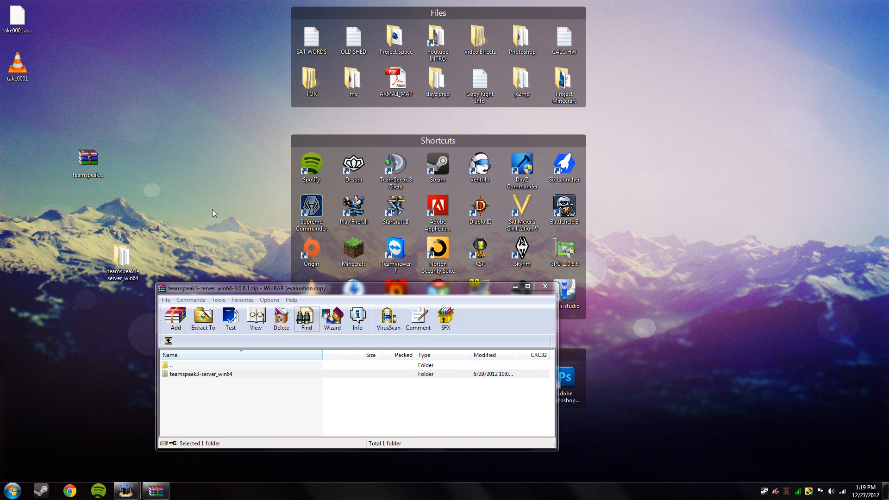
{"action": "left_click", "coordinate": [544, 286]}
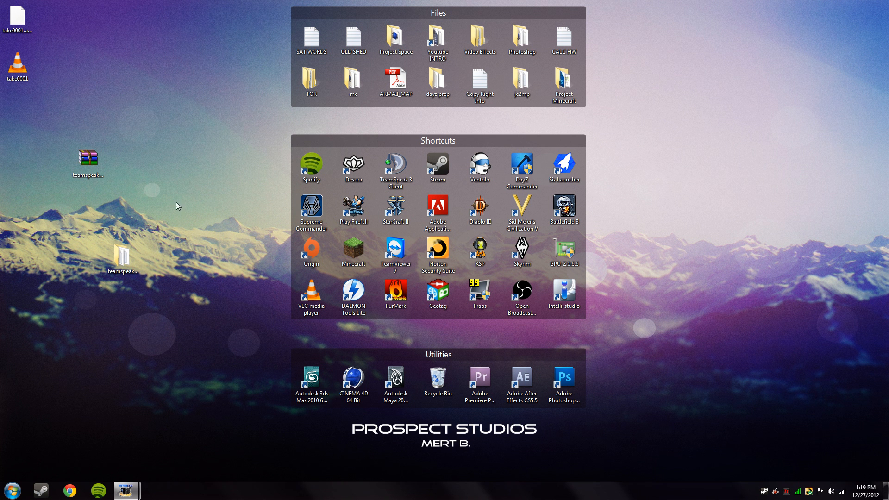
- Run ts3server_win64 from the extracted server folder, move its login data window aside and close the folder
{"action": "double_click", "coordinate": [128, 258]}
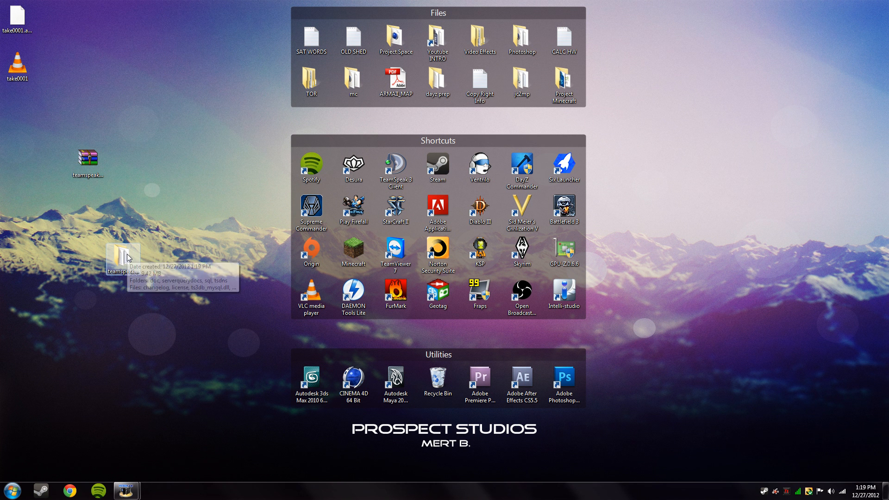
{"action": "double_click", "coordinate": [317, 251]}
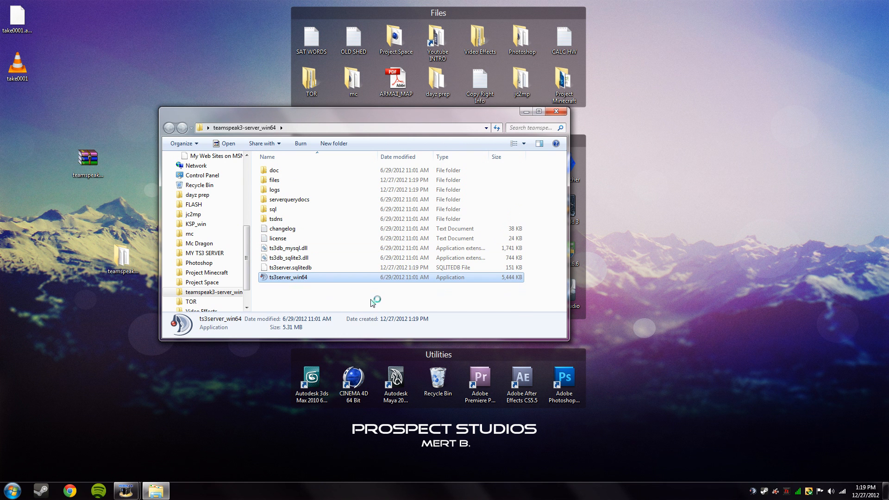
{"action": "left_click_drag", "start_coordinate": [437, 170], "coordinate": [160, 39]}
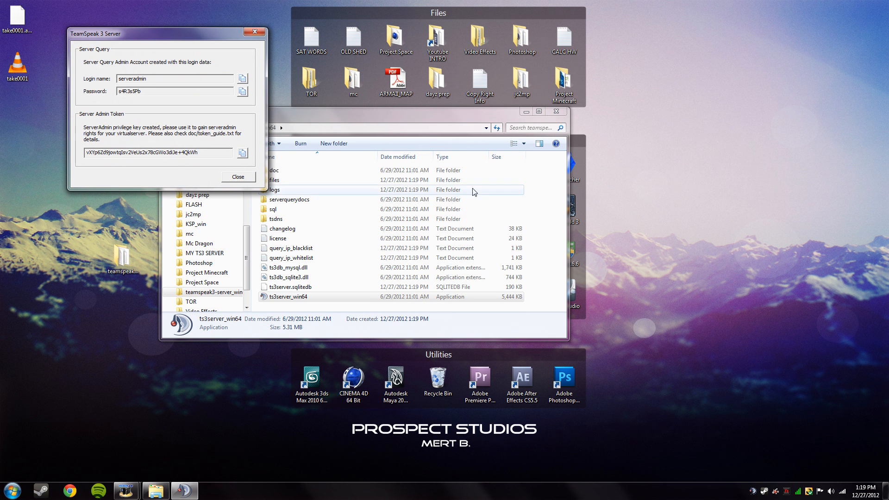
{"action": "left_click", "coordinate": [565, 118]}
{"action": "left_click", "coordinate": [564, 114]}
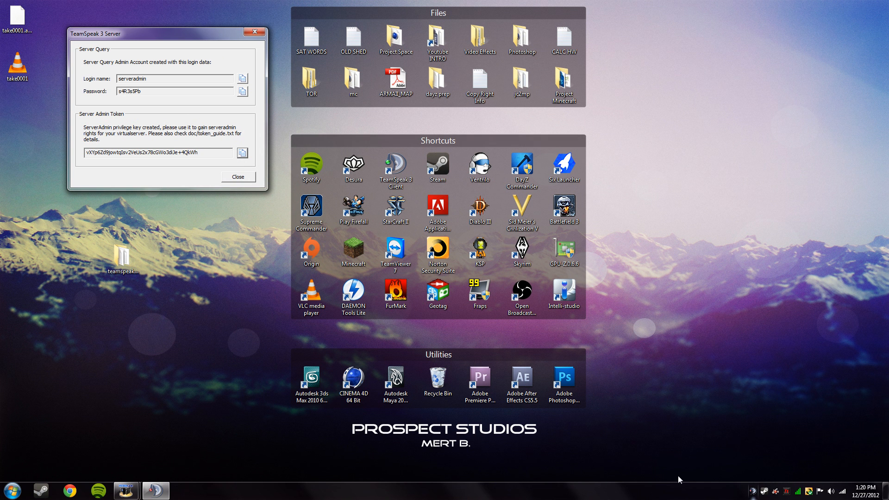
- Look up the WAN IP of the running TeamSpeak 3 server
{"action": "right_click", "coordinate": [753, 492]}
{"action": "mouse_move", "coordinate": [796, 479]}
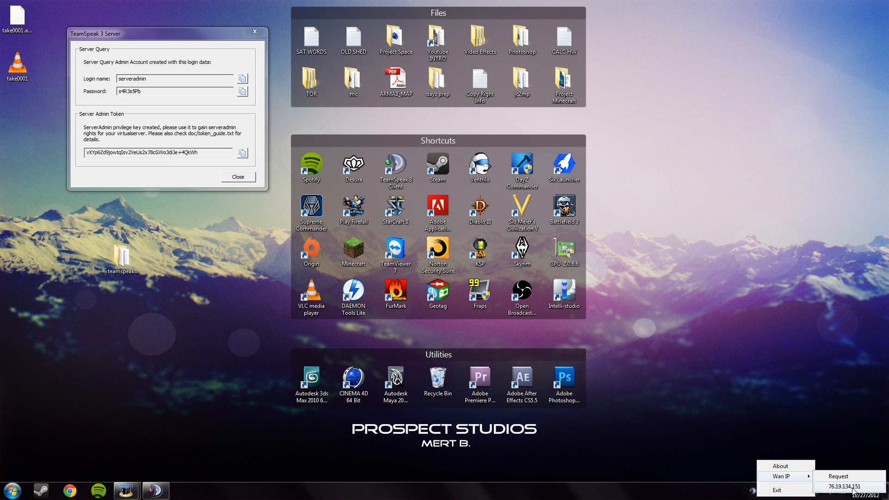
{"action": "left_click", "coordinate": [751, 348]}
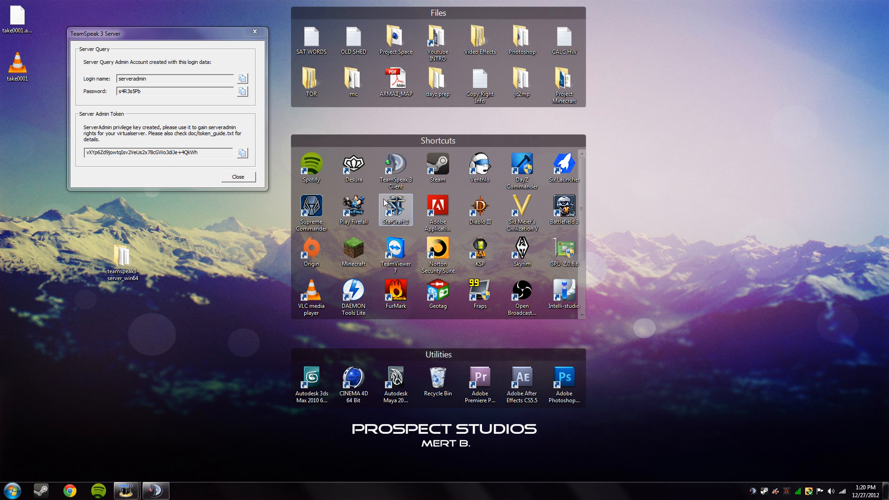
- Launch the TeamSpeak 3 Client and connect to the server address localhost
{"action": "double_click", "coordinate": [388, 184]}
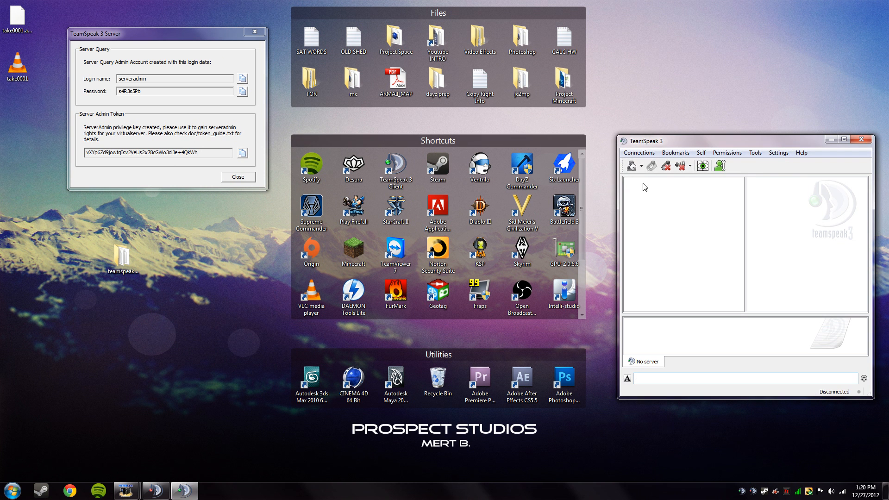
{"action": "left_click", "coordinate": [639, 152]}
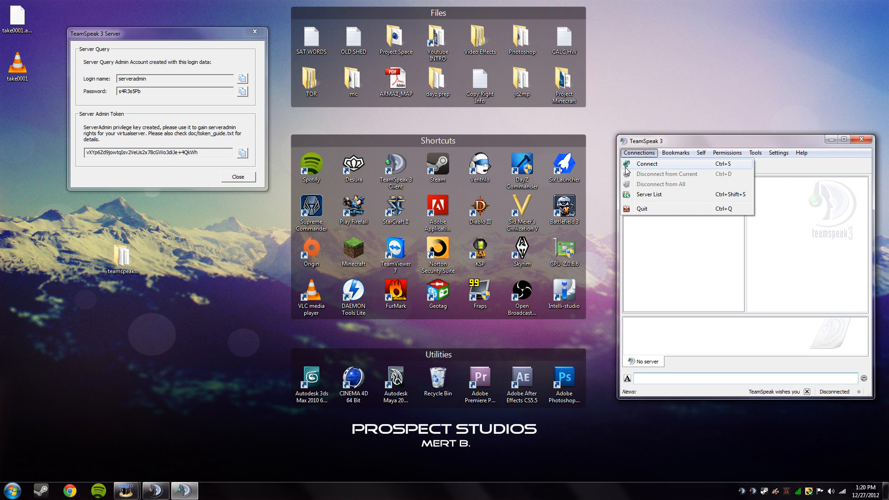
{"action": "left_click", "coordinate": [634, 164]}
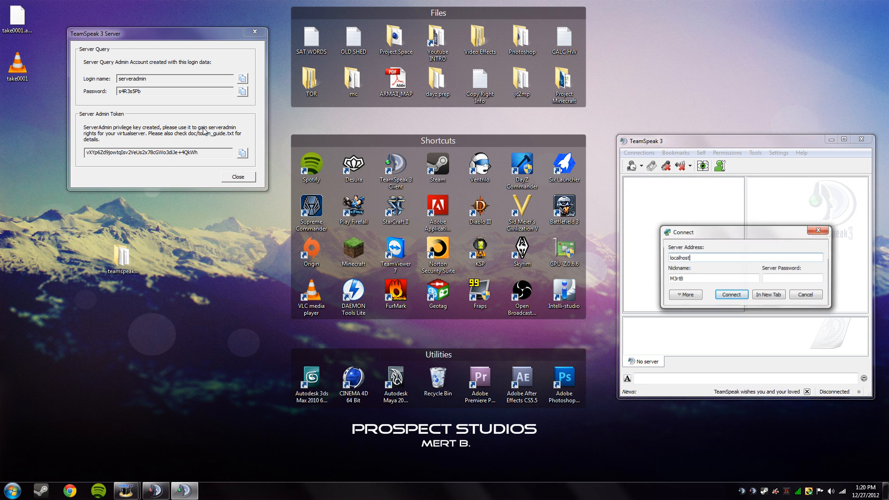
{"action": "left_click", "coordinate": [240, 154]}
{"action": "left_click", "coordinate": [689, 257]}
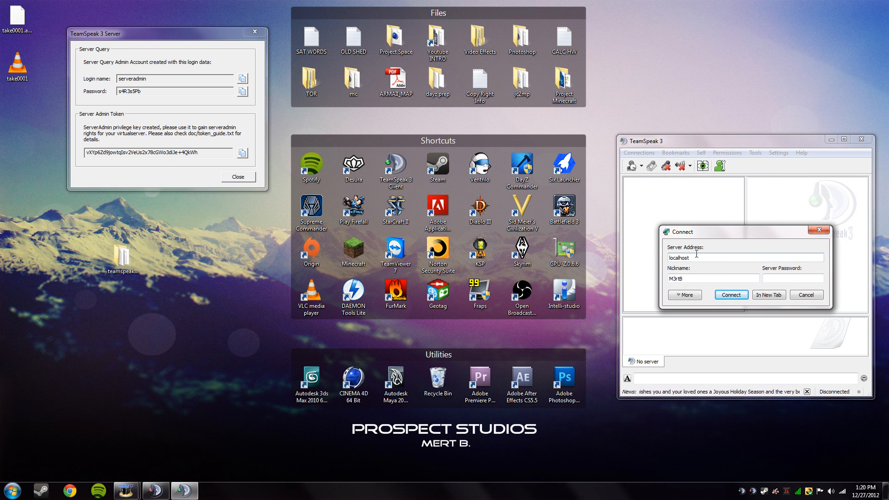
{"action": "double_click", "coordinate": [696, 254]}
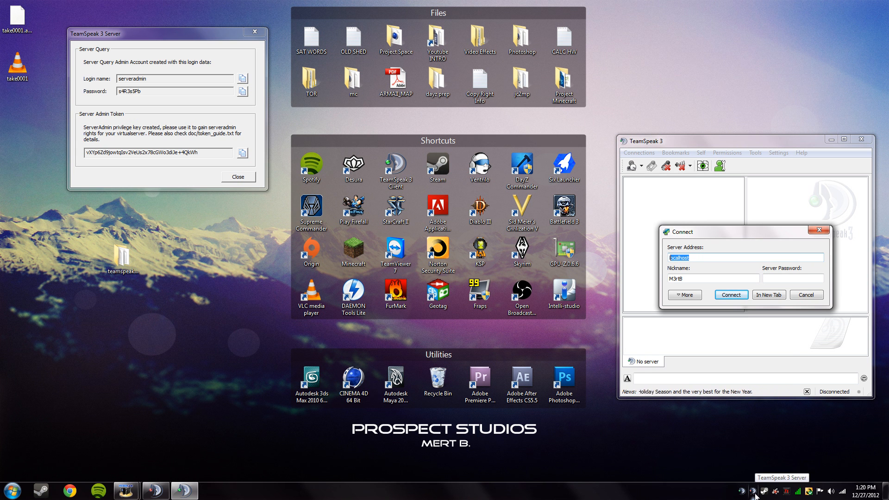
{"action": "left_click", "coordinate": [725, 261]}
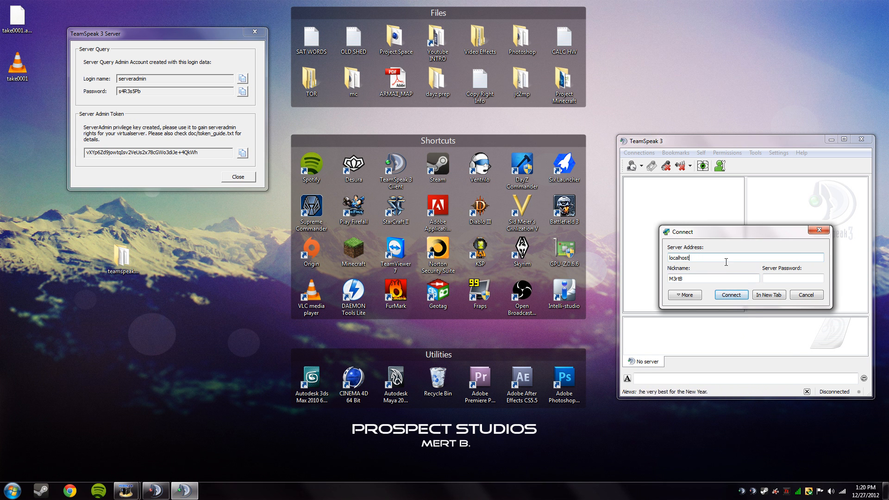
{"action": "left_click", "coordinate": [732, 295]}
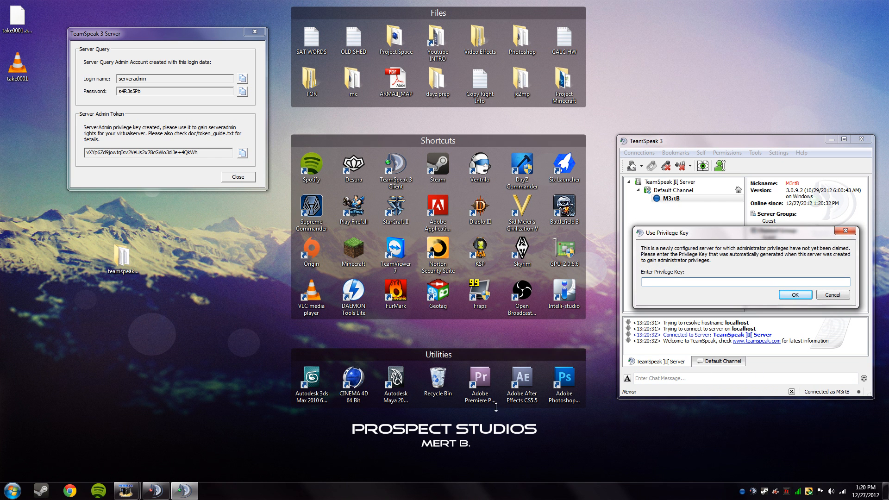
- Copy the server admin token into the Privilege Key field and submit it to claim administrator rights
{"action": "left_click", "coordinate": [195, 153]}
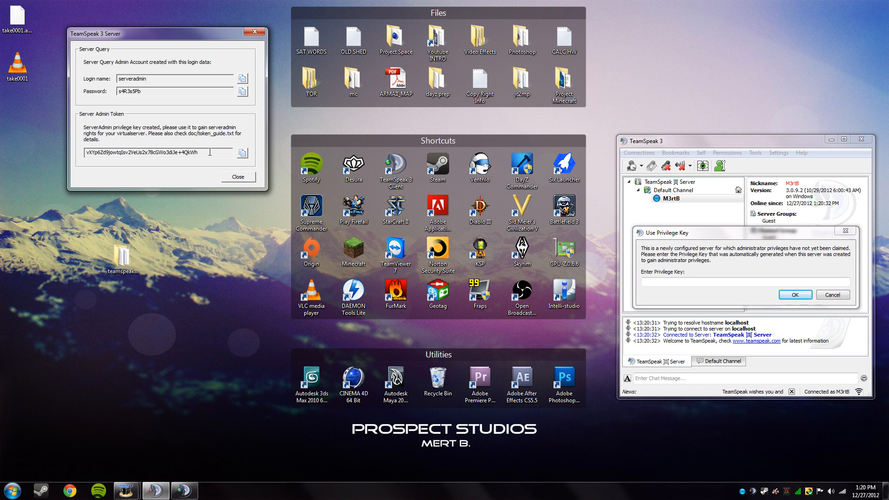
{"action": "left_click", "coordinate": [243, 154]}
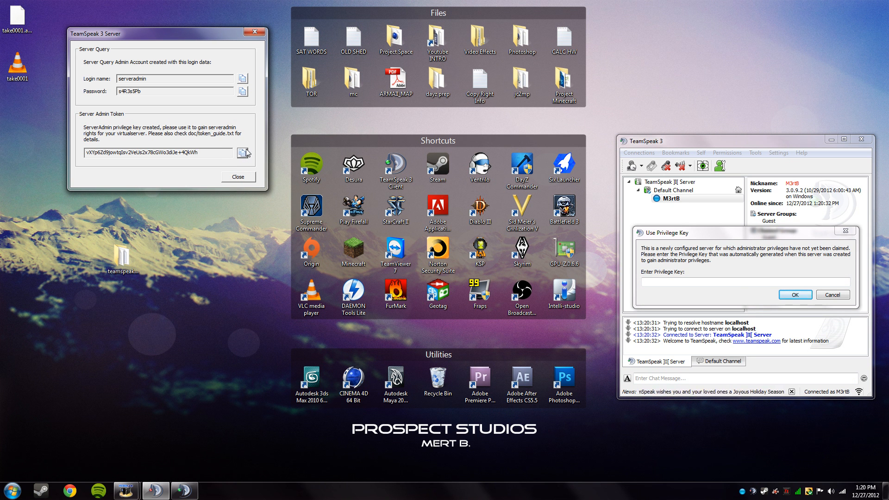
{"action": "right_click", "coordinate": [677, 283]}
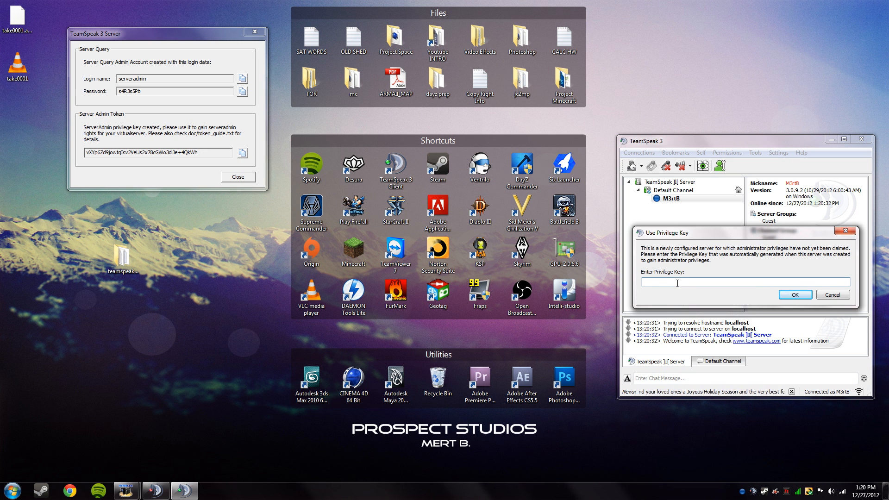
{"action": "left_click", "coordinate": [699, 334]}
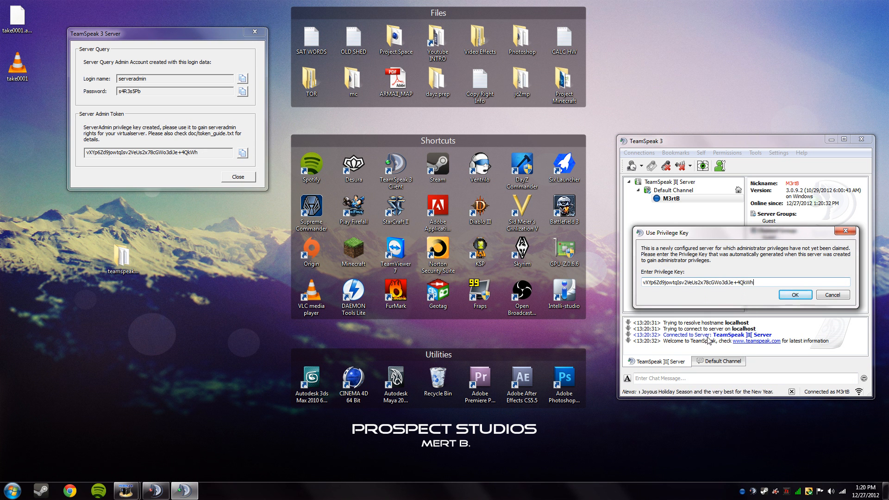
{"action": "left_click", "coordinate": [797, 301]}
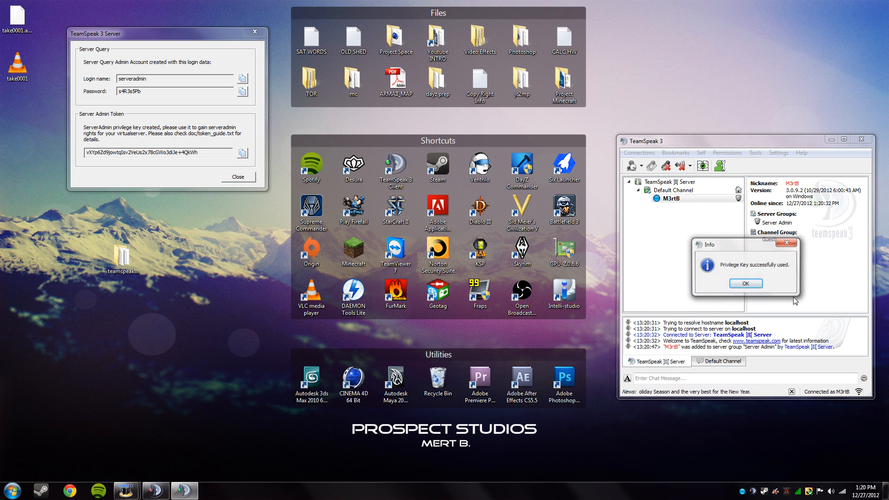
{"action": "left_click", "coordinate": [743, 282]}
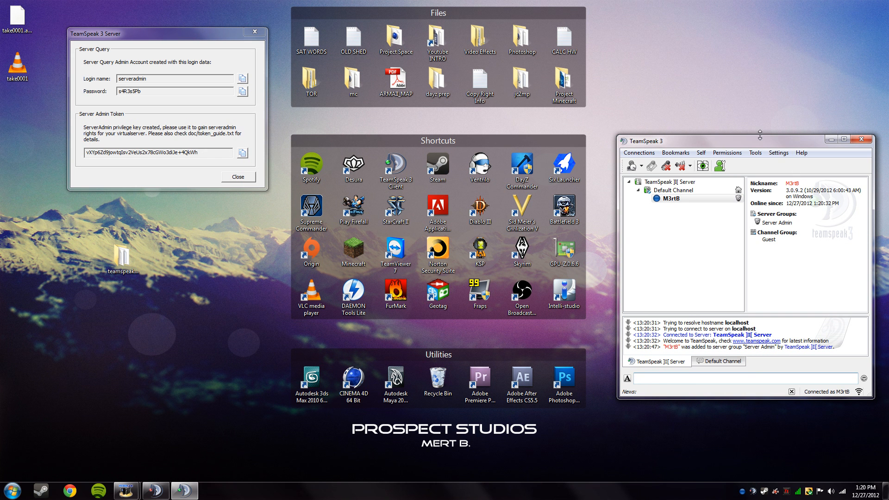
- Move the TeamSpeak 3 client window toward the middle of the desktop and hide the desktop icons
{"action": "left_click_drag", "start_coordinate": [758, 145], "coordinate": [566, 164]}
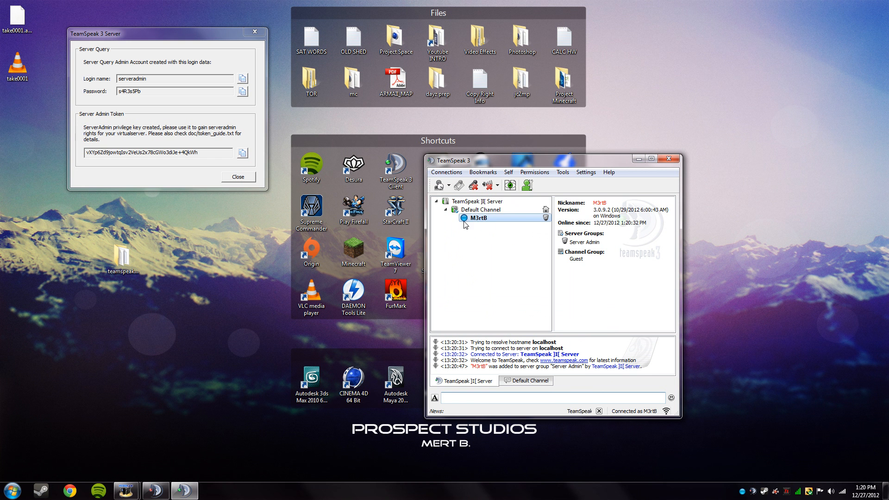
{"action": "double_click", "coordinate": [232, 237]}
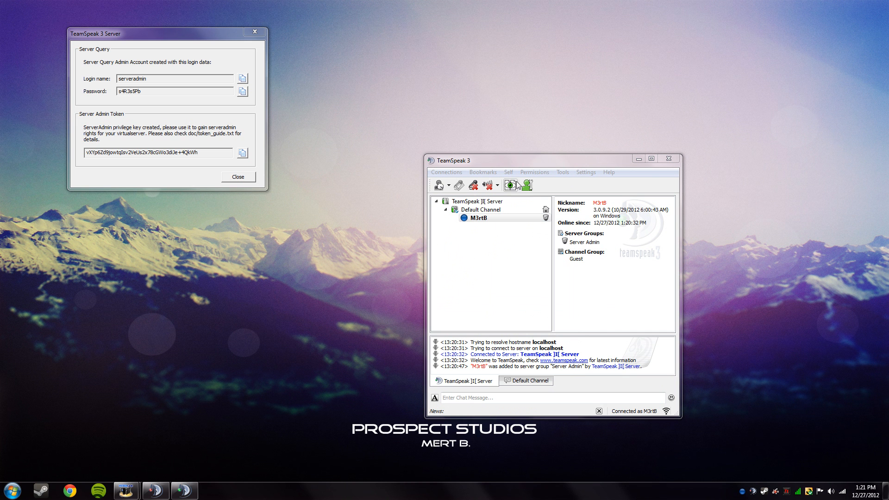
- Close the TeamSpeak 3 Server window that holds the admin login data and token
{"action": "left_click", "coordinate": [511, 156]}
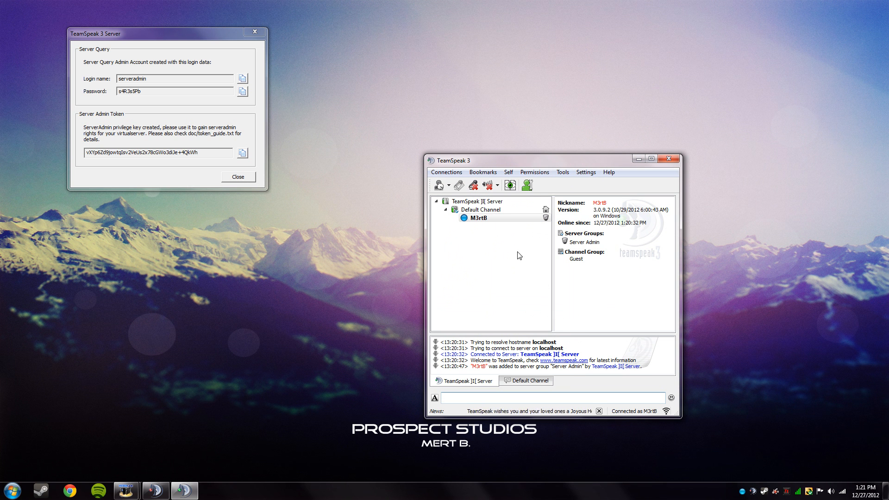
{"action": "left_click", "coordinate": [237, 176]}
- Try to rename the virtual server to CATS SERVER and raise its maximum clients to 37
{"action": "right_click", "coordinate": [461, 207]}
{"action": "right_click", "coordinate": [461, 203]}
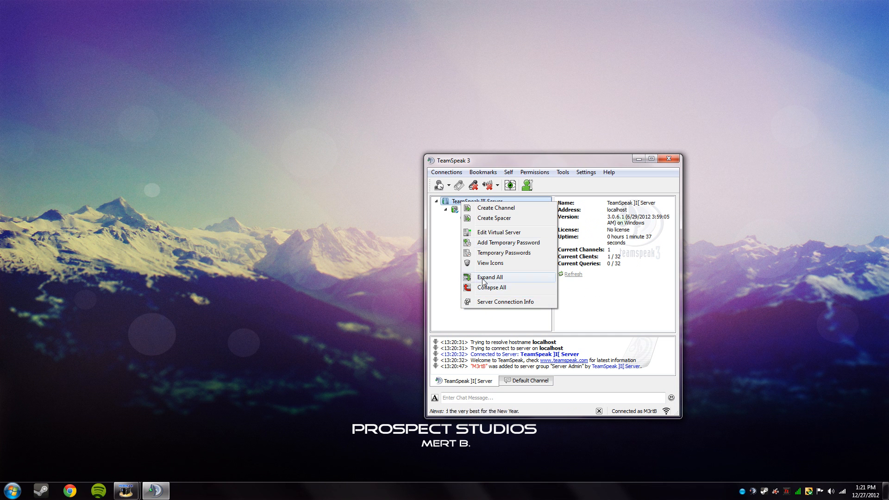
{"action": "left_click", "coordinate": [489, 234]}
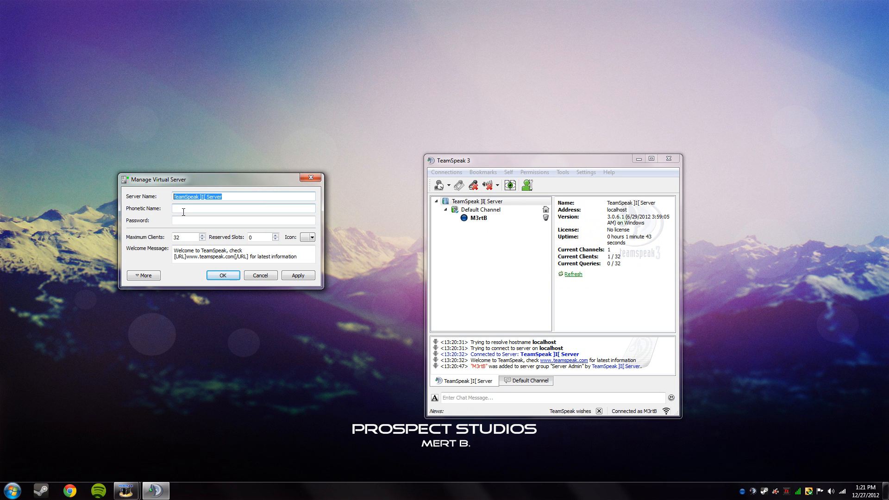
{"action": "type", "text": "CATS SERVER"}
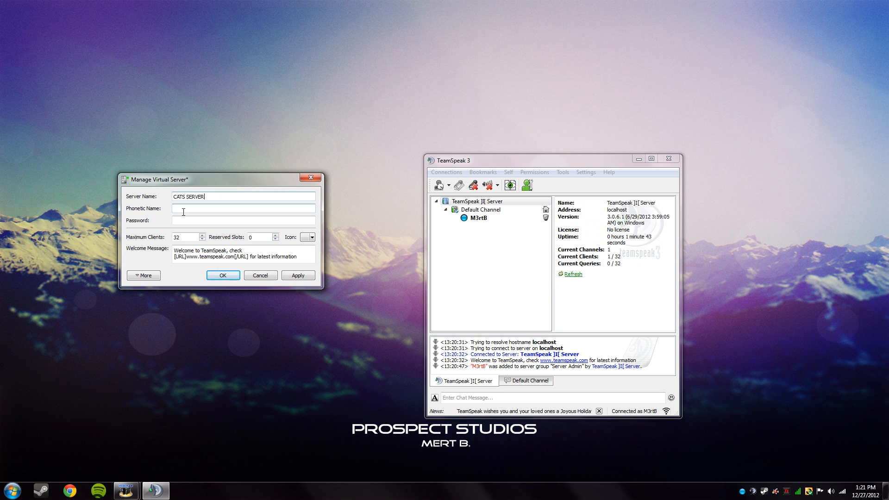
{"action": "key", "text": "Tab"}
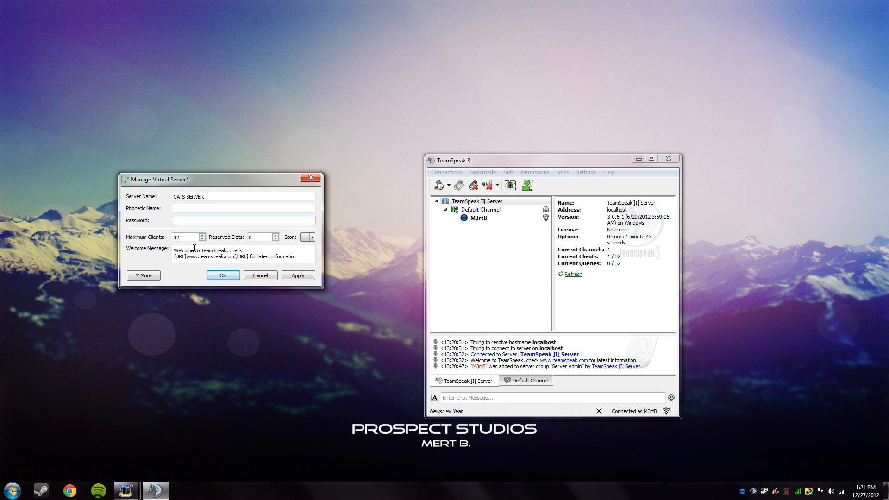
{"action": "left_click", "coordinate": [202, 235]}
{"action": "left_click", "coordinate": [202, 235]}
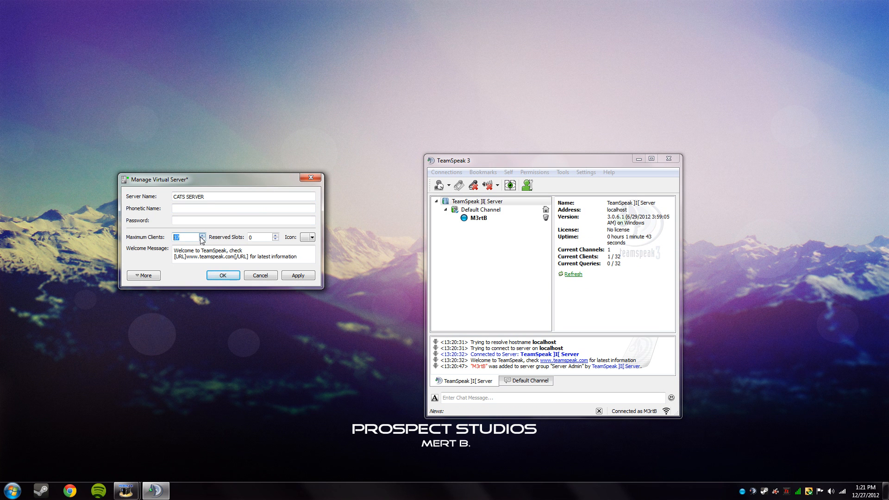
{"action": "left_click", "coordinate": [217, 277]}
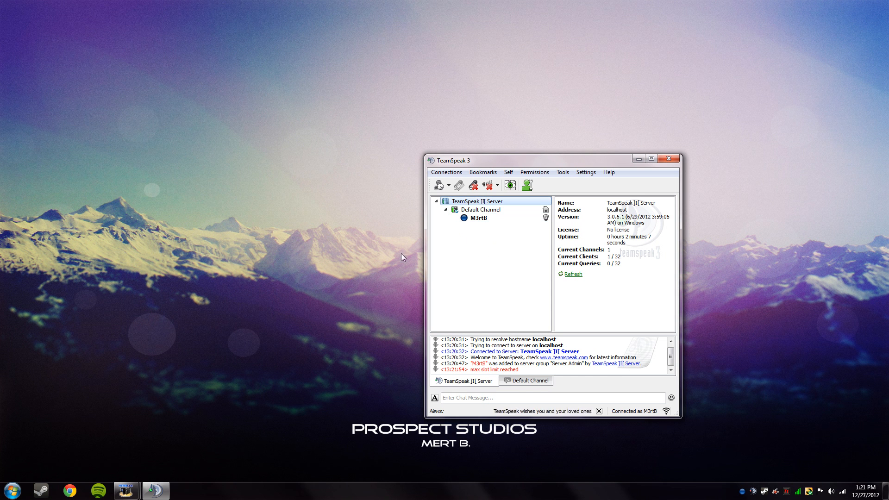
- Look through the local group icons offered for the virtual server, and leave its settings without saving
{"action": "right_click", "coordinate": [478, 204]}
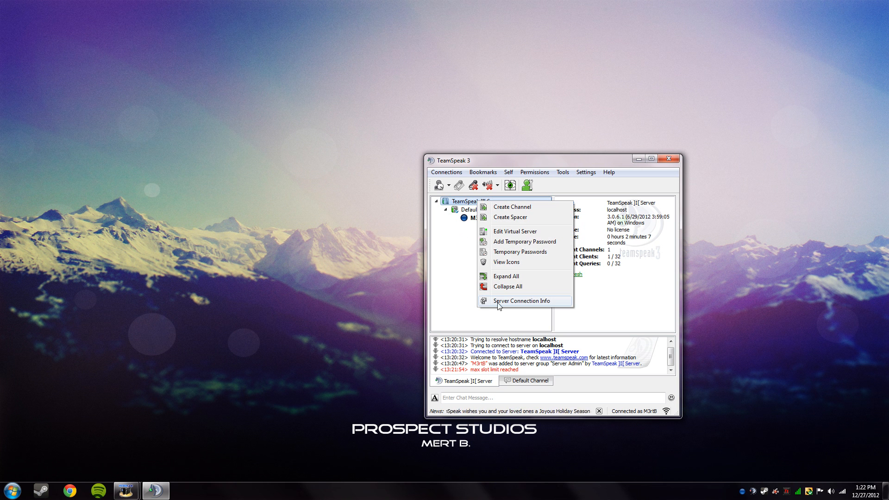
{"action": "left_click", "coordinate": [508, 231]}
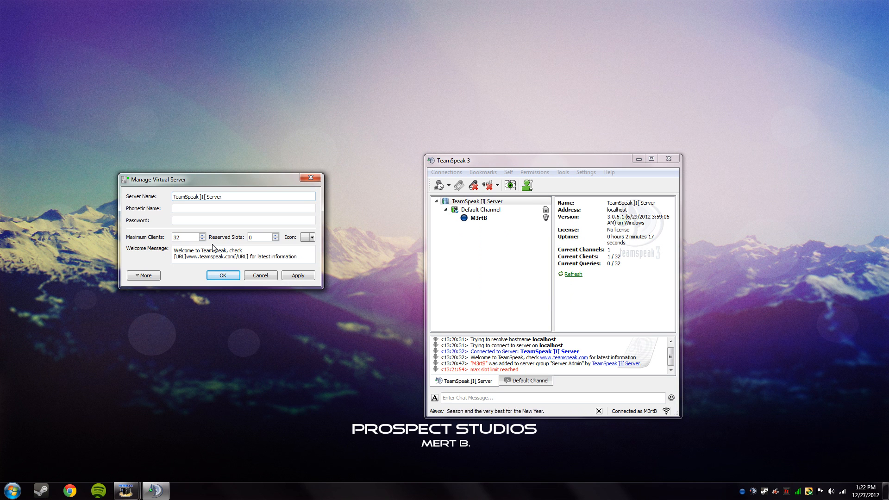
{"action": "left_click", "coordinate": [308, 237]}
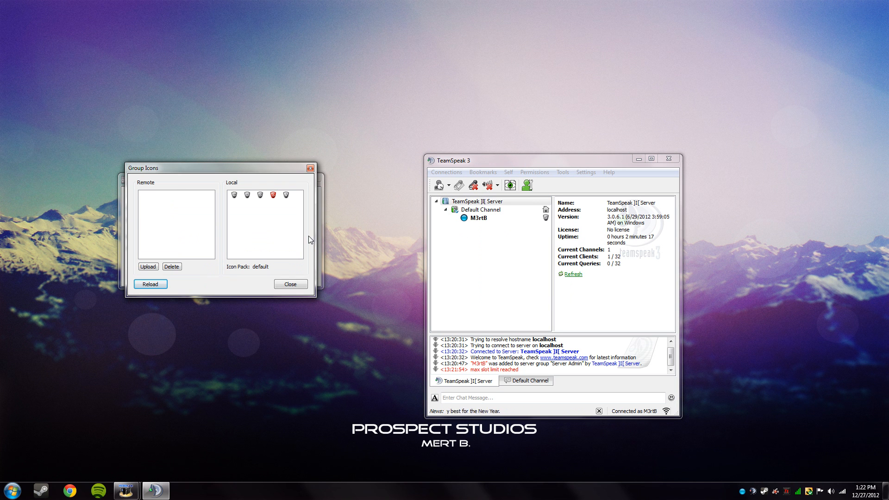
{"action": "left_click", "coordinate": [274, 198]}
{"action": "left_click", "coordinate": [248, 196]}
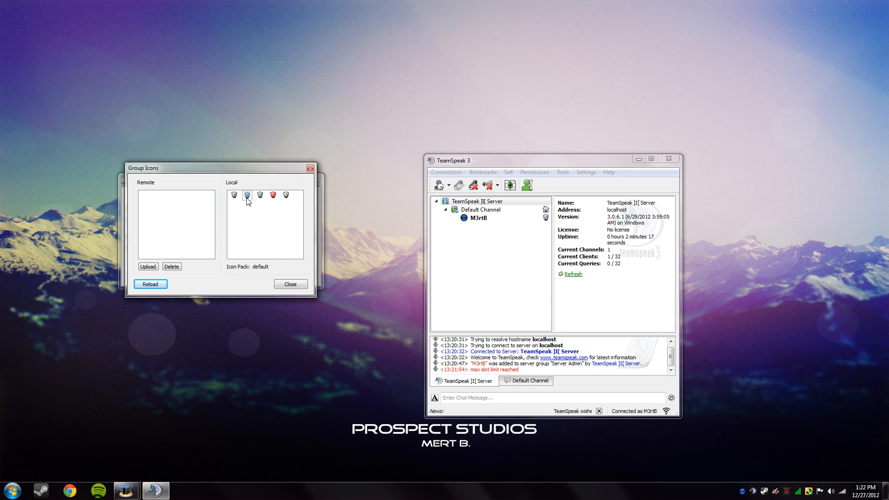
{"action": "left_click", "coordinate": [286, 196]}
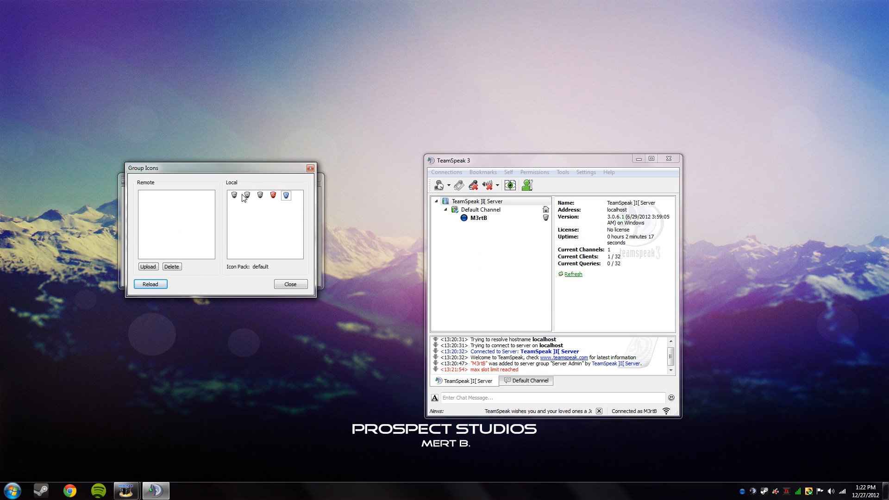
{"action": "left_click", "coordinate": [233, 195]}
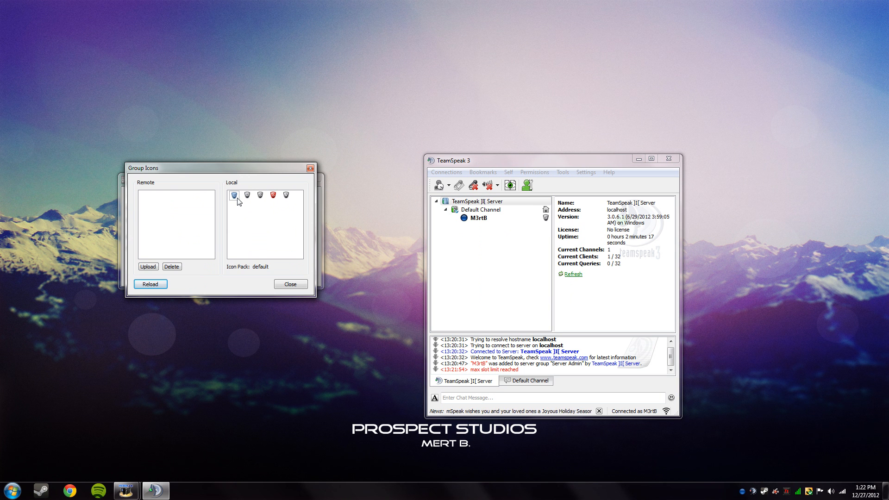
{"action": "left_click", "coordinate": [309, 168]}
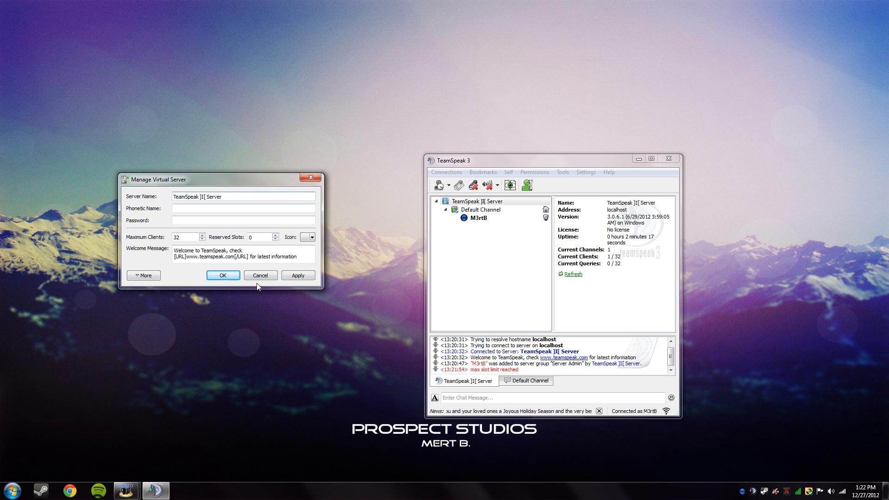
{"action": "left_click", "coordinate": [257, 283]}
- Create a permanent channel named AUDHGAUISGADAS on the server
{"action": "right_click", "coordinate": [502, 182]}
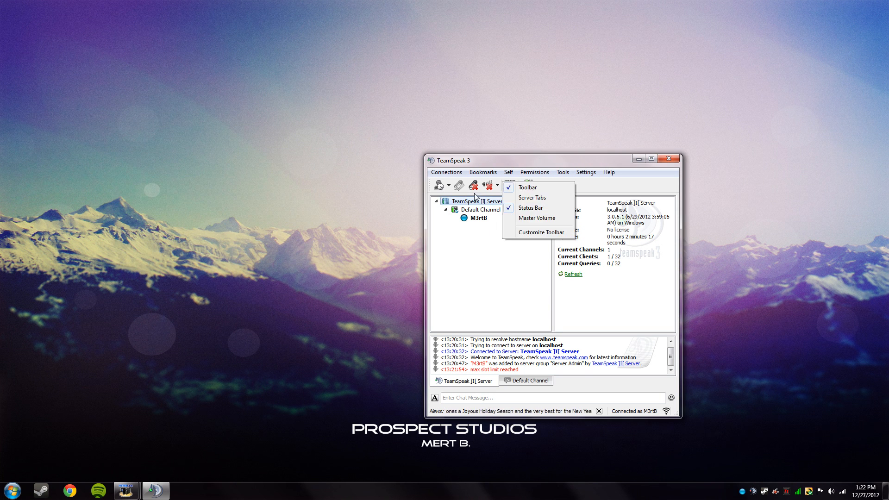
{"action": "right_click", "coordinate": [467, 207]}
{"action": "right_click", "coordinate": [466, 206]}
{"action": "right_click", "coordinate": [464, 202]}
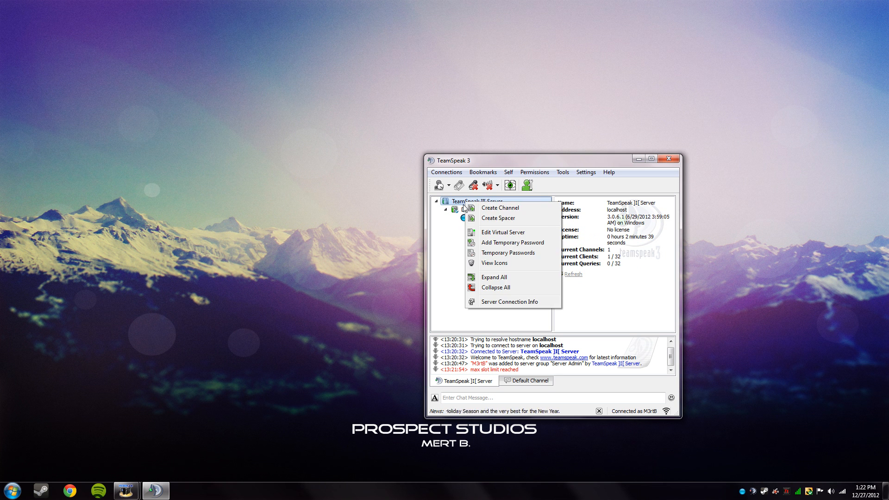
{"action": "right_click", "coordinate": [444, 250]}
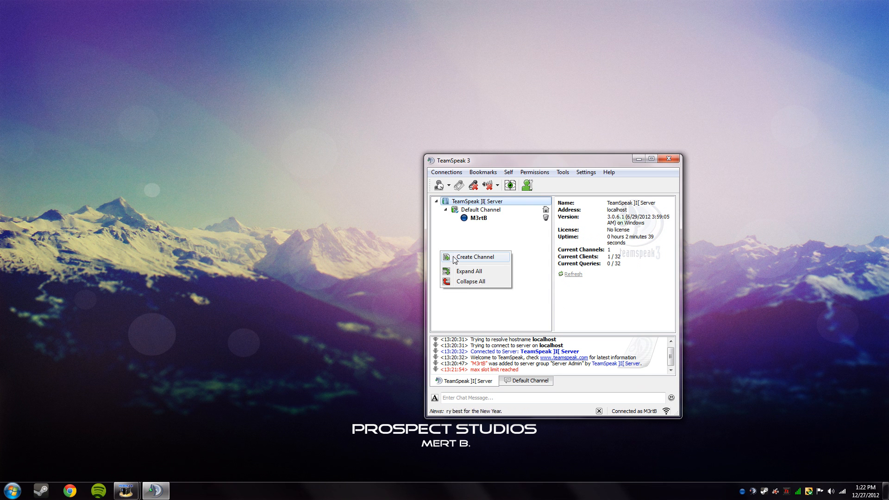
{"action": "left_click", "coordinate": [462, 258]}
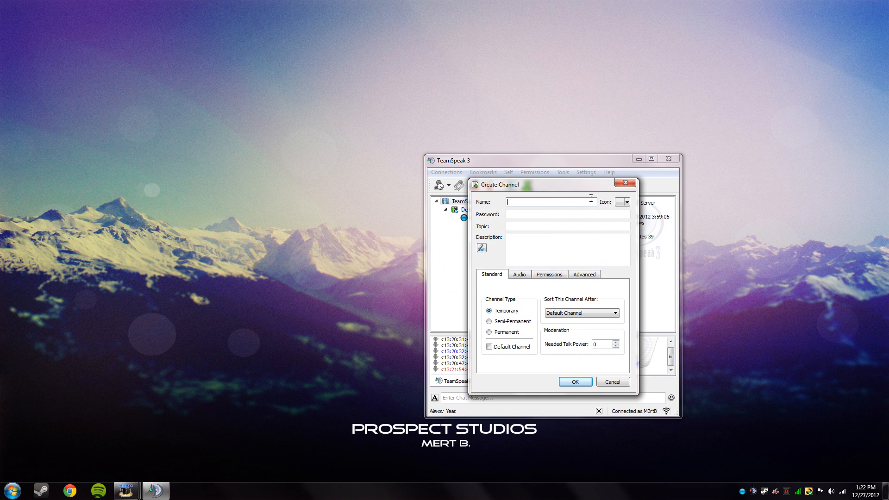
{"action": "type", "text": "AUDHGAUISGADAS"}
{"action": "left_click", "coordinate": [494, 322]}
{"action": "left_click", "coordinate": [494, 321]}
{"action": "left_click", "coordinate": [499, 333]}
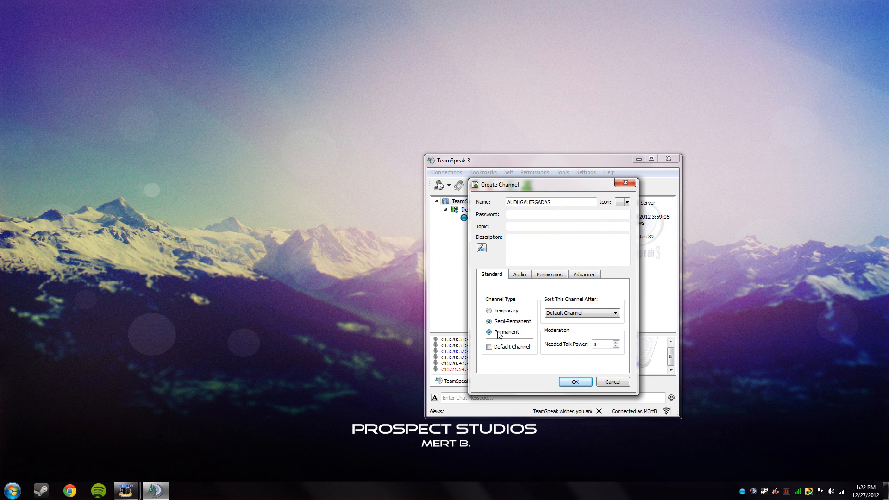
{"action": "left_click", "coordinate": [574, 381]}
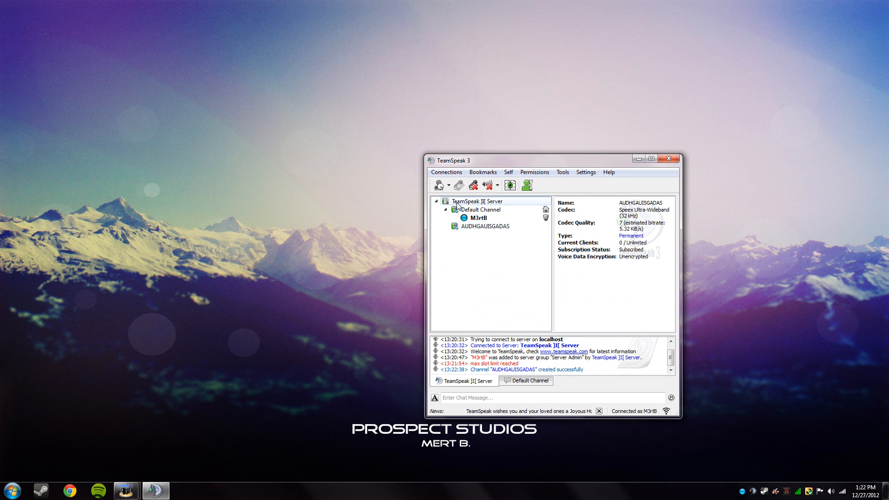
- Move the AUDHGAUISGADAS channel above Default Channel and switch into it
{"action": "left_click_drag", "start_coordinate": [457, 206], "coordinate": [484, 211]}
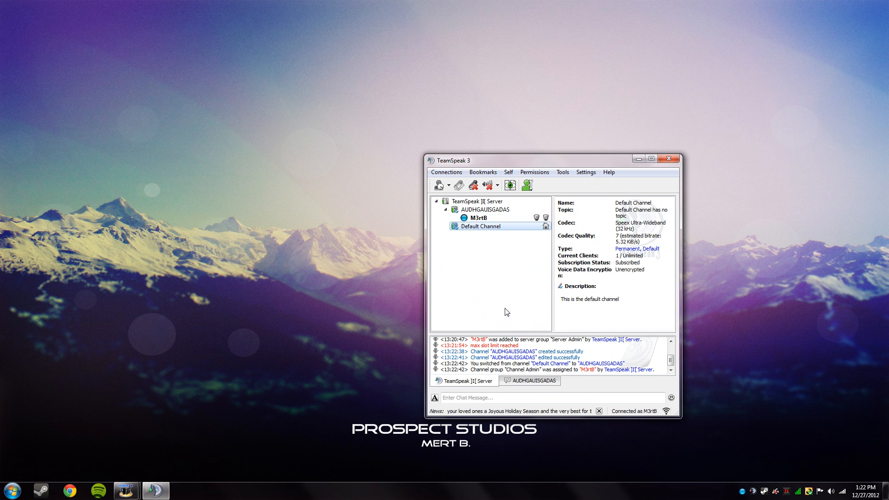
{"action": "mouse_move", "coordinate": [478, 226]}
{"action": "left_mouse_down"}
{"action": "mouse_move", "coordinate": [483, 211]}
{"action": "mouse_move", "coordinate": [482, 225]}
{"action": "left_mouse_up"}
{"action": "left_click", "coordinate": [482, 218]}
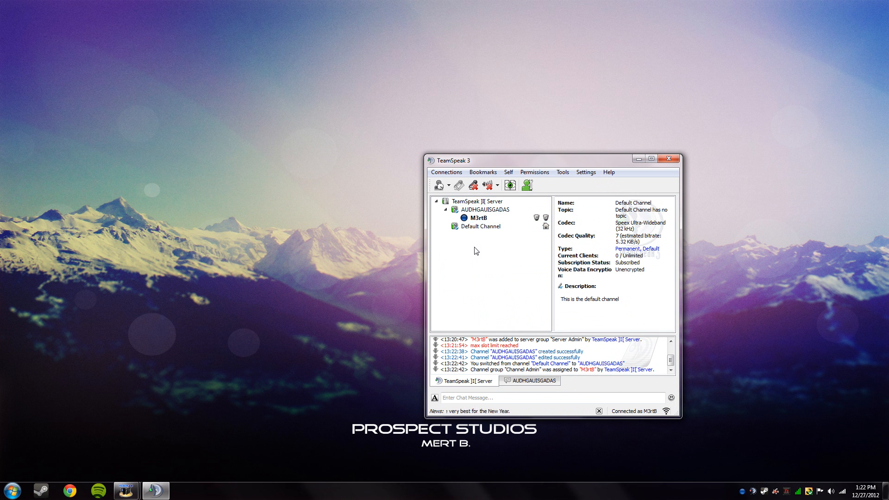
- Review the permissions of the Guest and Normal server groups and of the channel groups, and close the permissions window
{"action": "left_click", "coordinate": [535, 172]}
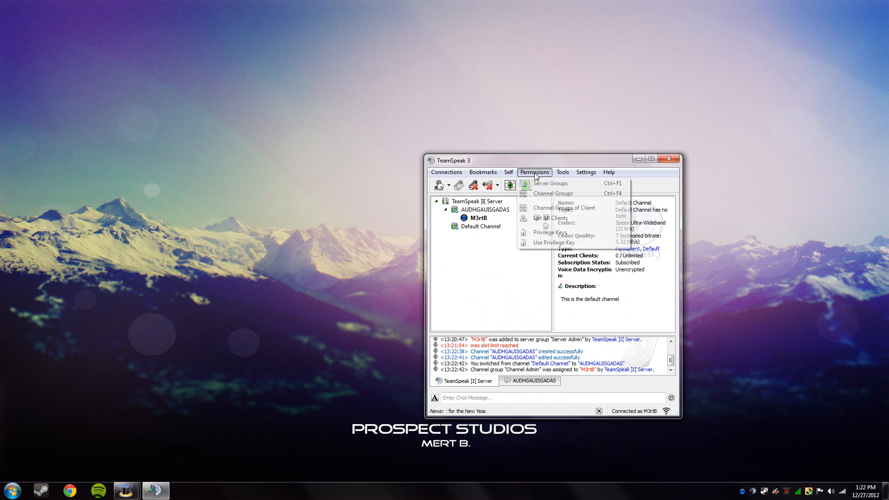
{"action": "left_click", "coordinate": [576, 185]}
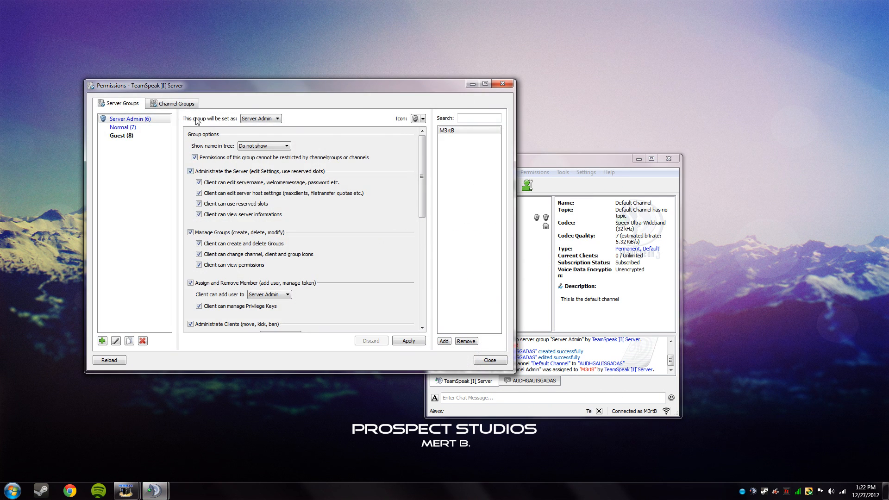
{"action": "left_click", "coordinate": [139, 135]}
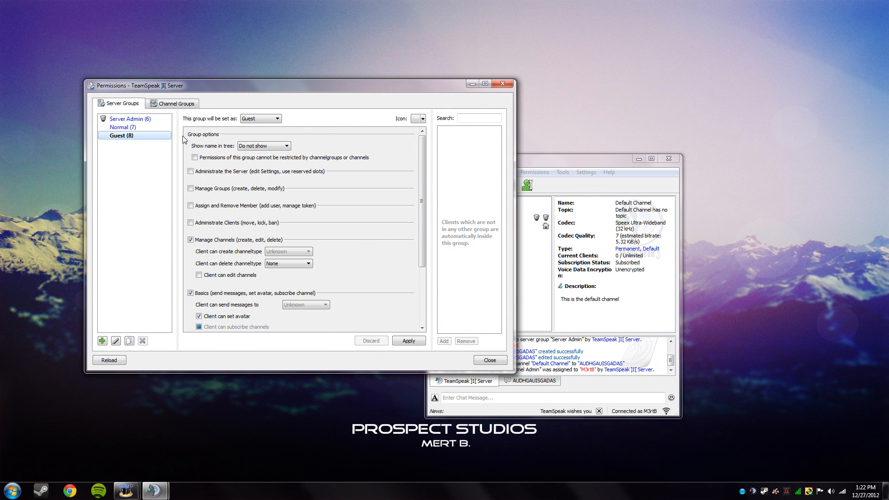
{"action": "left_click", "coordinate": [526, 160]}
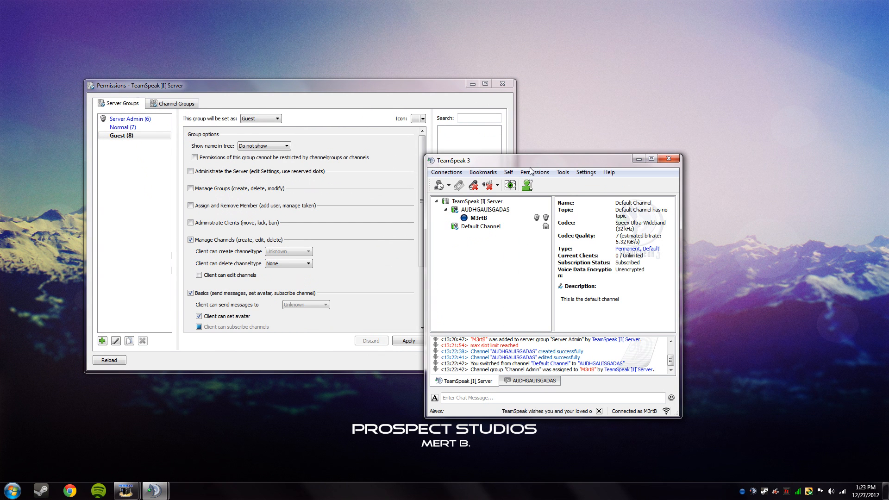
{"action": "left_click", "coordinate": [139, 127]}
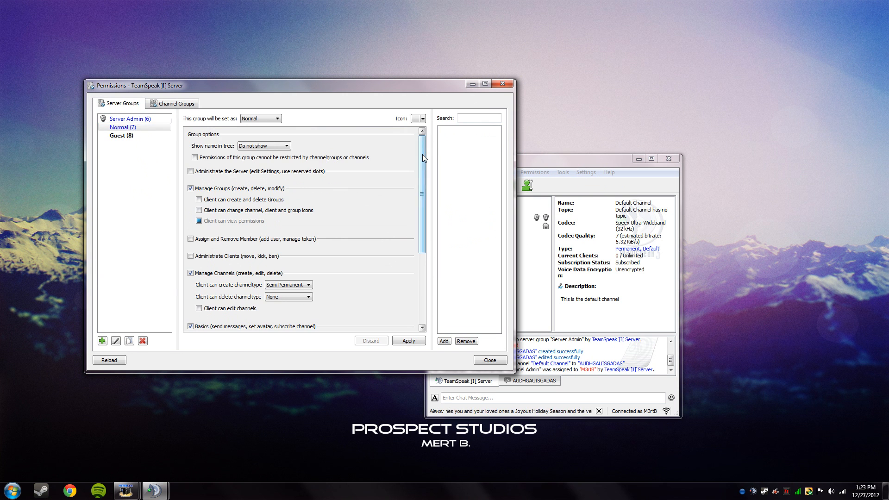
{"action": "left_click_drag", "start_coordinate": [422, 154], "coordinate": [417, 243]}
{"action": "left_click", "coordinate": [173, 103]}
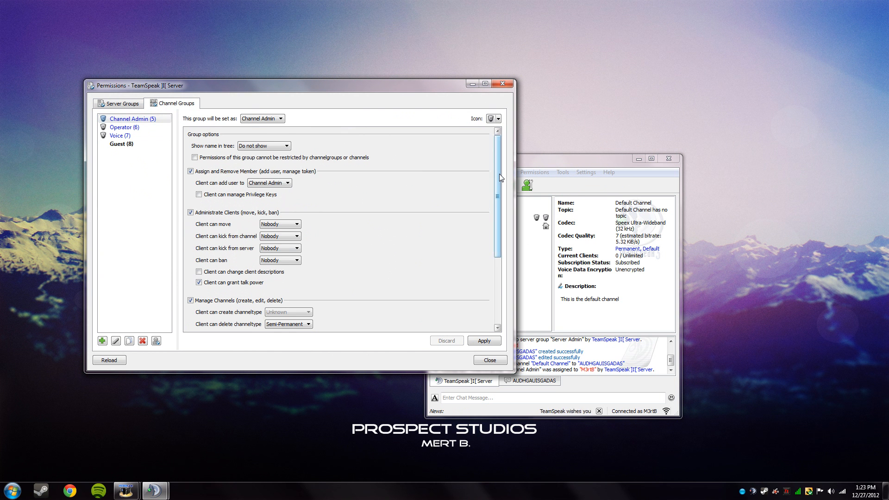
{"action": "mouse_move", "coordinate": [499, 174]}
{"action": "left_mouse_down"}
{"action": "mouse_move", "coordinate": [511, 327]}
{"action": "mouse_move", "coordinate": [510, 181]}
{"action": "left_mouse_up"}
{"action": "left_click", "coordinate": [112, 105]}
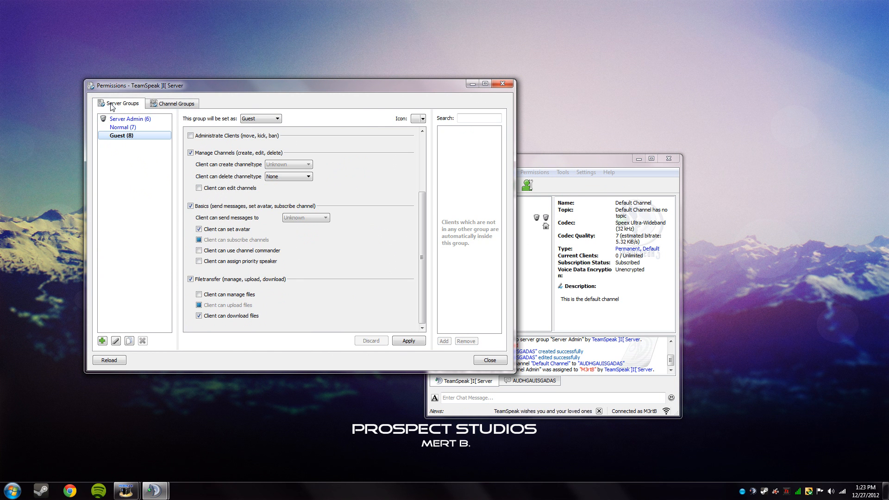
{"action": "left_click", "coordinate": [502, 360]}
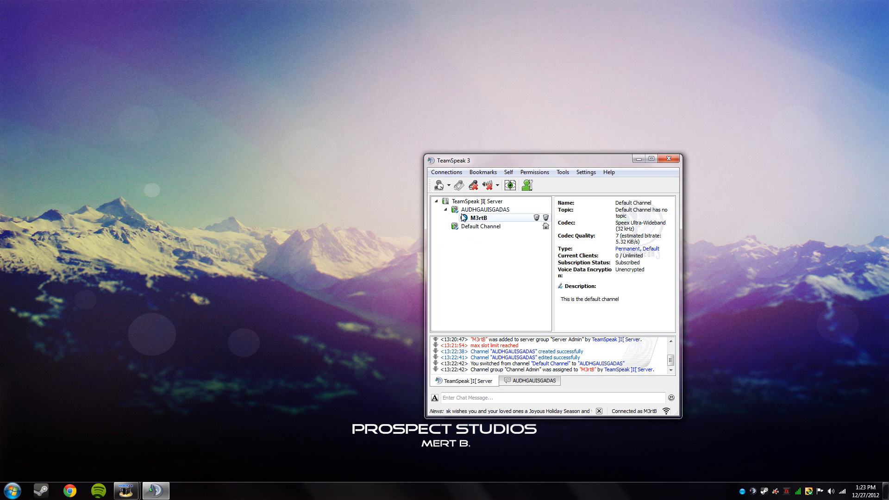
- Switch from AUDHGAUISGADAS to Default Channel and back again
{"action": "double_click", "coordinate": [499, 210]}
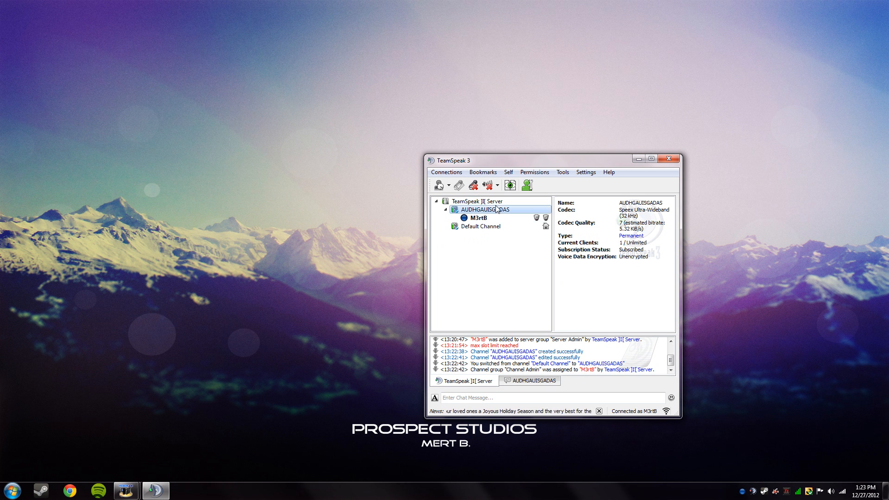
{"action": "left_click", "coordinate": [496, 202]}
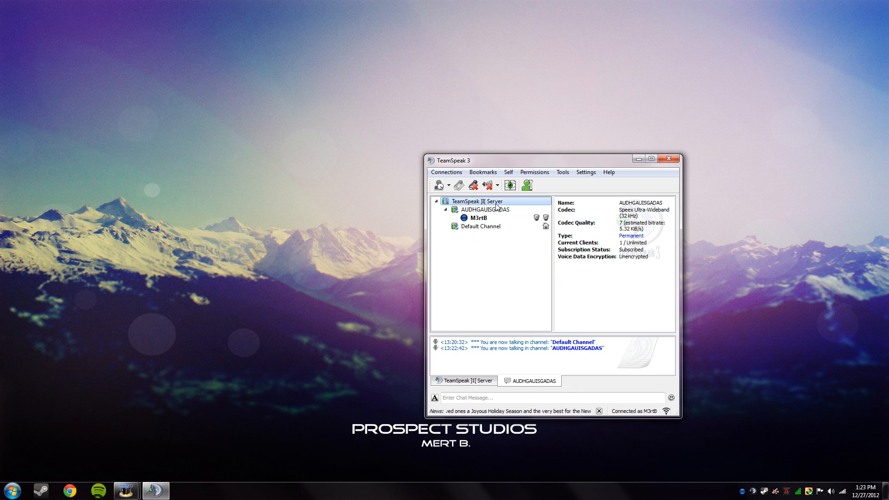
{"action": "double_click", "coordinate": [480, 226]}
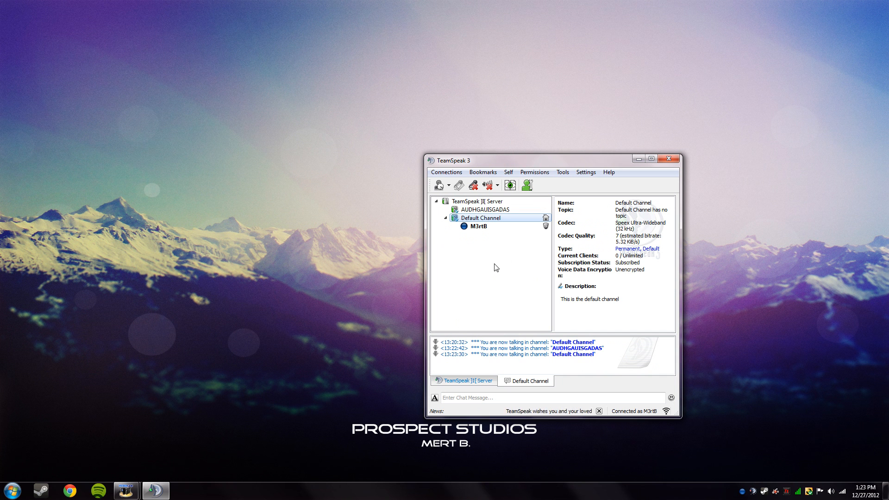
{"action": "double_click", "coordinate": [475, 212]}
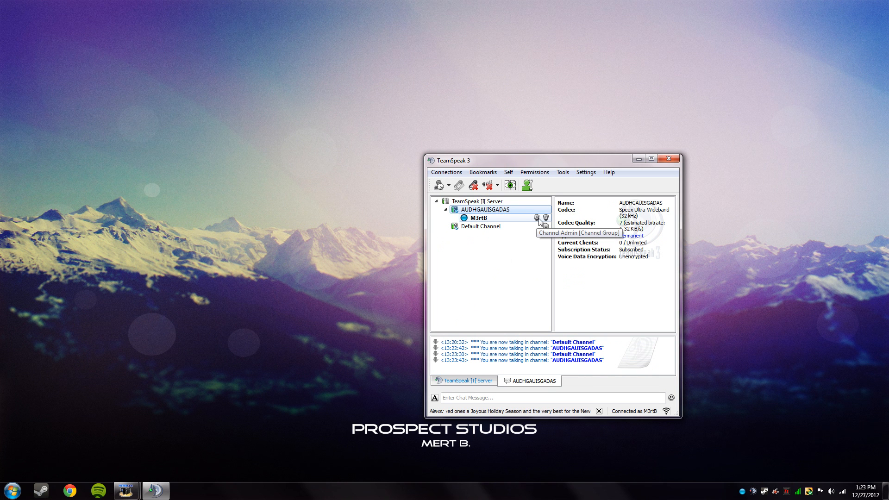
- Examine the management options of the AUDHGAUISGADAS channel and the channel groups that can be assigned to the connected client
{"action": "right_click", "coordinate": [466, 209]}
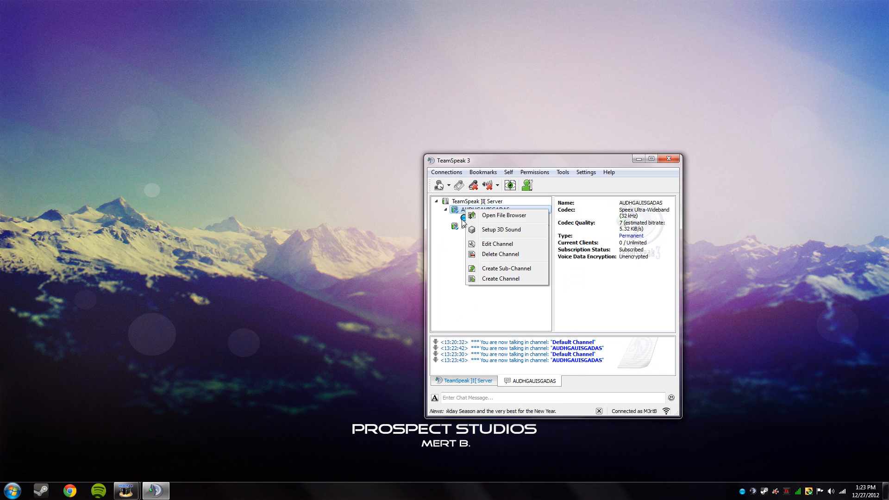
{"action": "right_click", "coordinate": [464, 218]}
{"action": "mouse_move", "coordinate": [506, 301]}
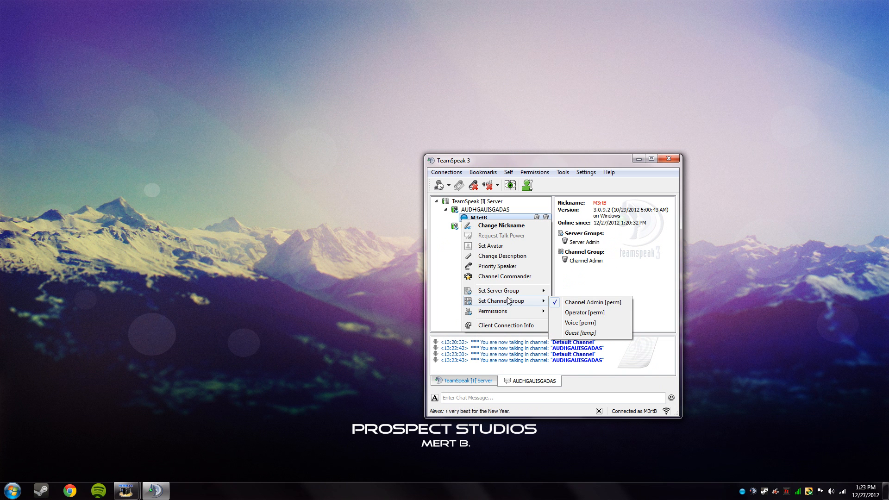
{"action": "left_click", "coordinate": [443, 290]}
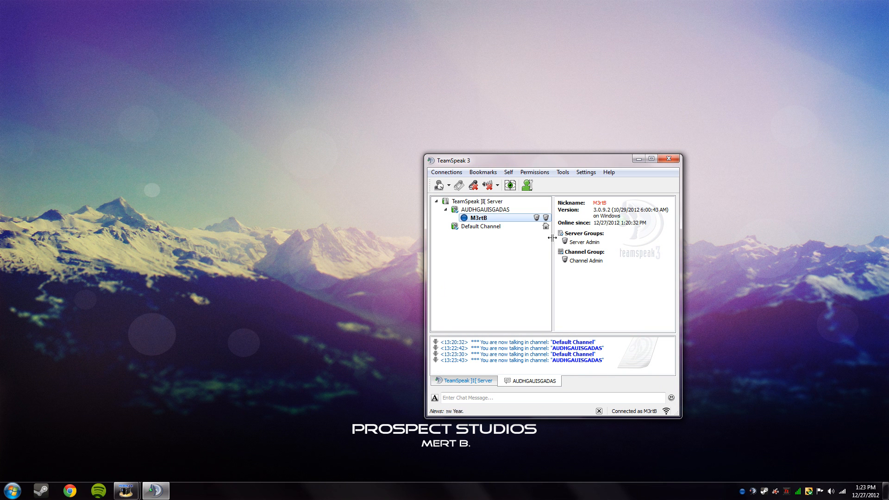